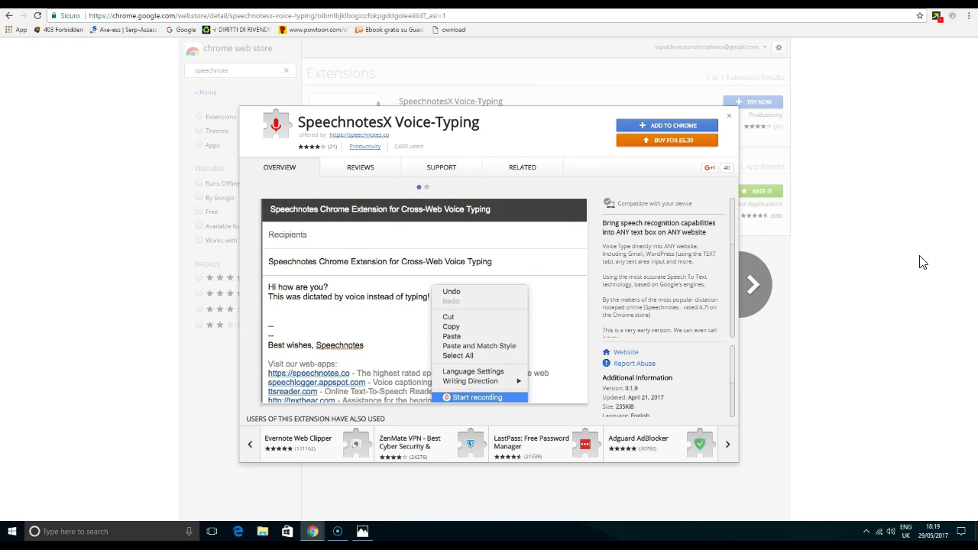
- Add the SpeechnotesX Voice-Typing extension to Chrome, close its listing and restart the browser
{"action": "left_click", "coordinate": [646, 128]}
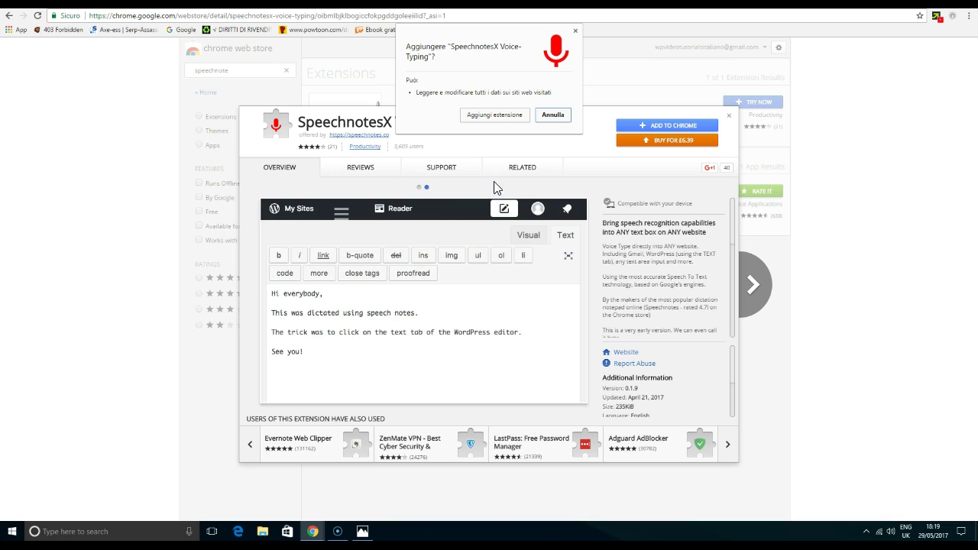
{"action": "left_click", "coordinate": [483, 116]}
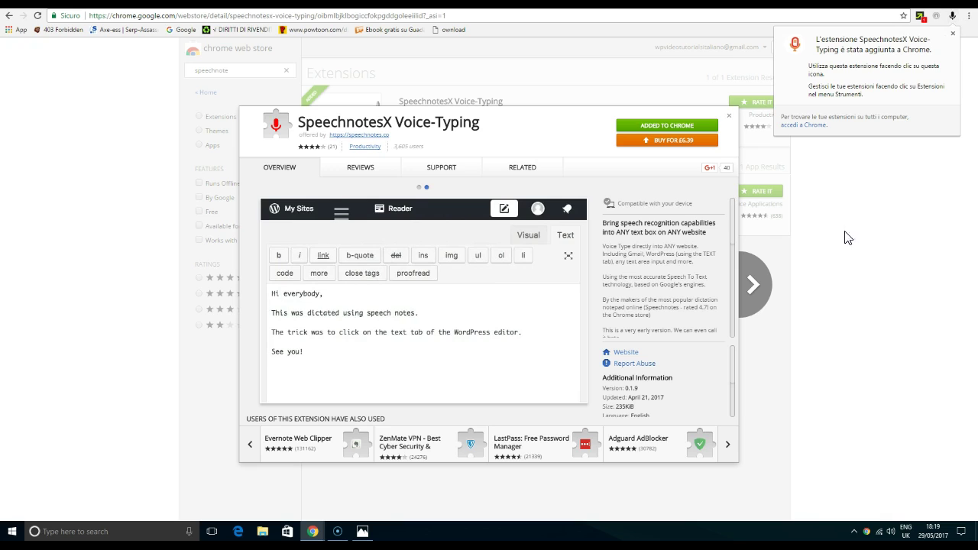
{"action": "left_click", "coordinate": [729, 115]}
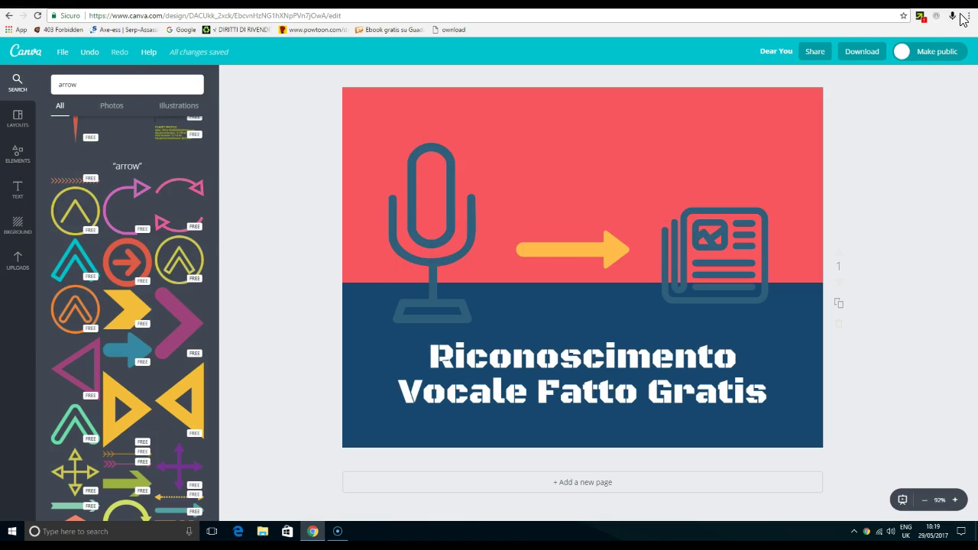
{"action": "left_click", "coordinate": [967, 3]}
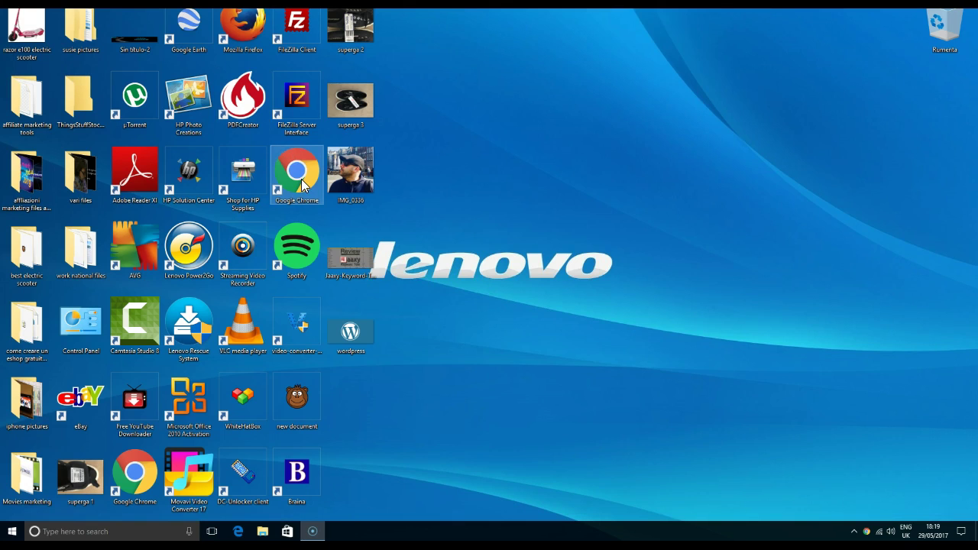
{"action": "double_click", "coordinate": [303, 183]}
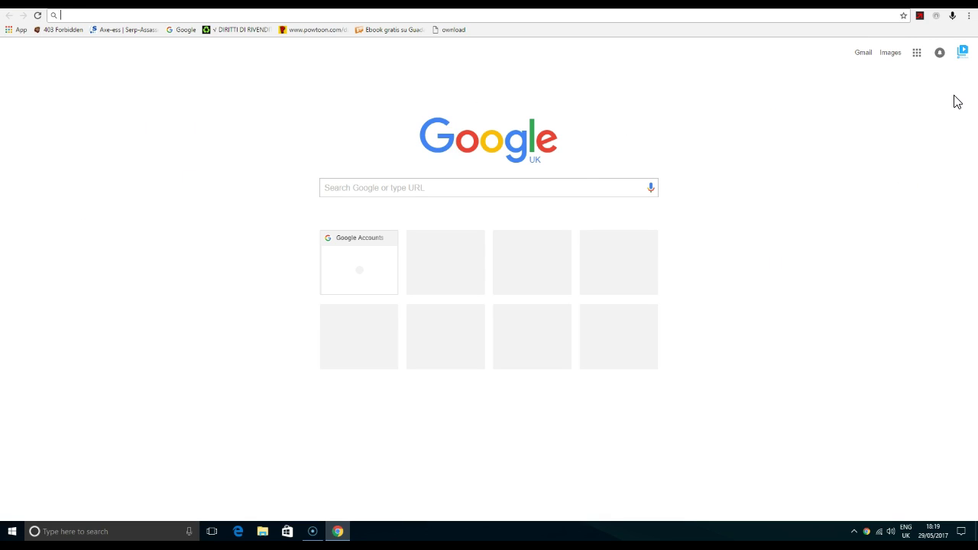
- Log in to the WordPress admin of edigitalreviews.co.uk with the prefilled credentials and create a new post
{"action": "left_click", "coordinate": [86, 15]}
{"action": "type", "text": "edigitalreviews.co.uk"}
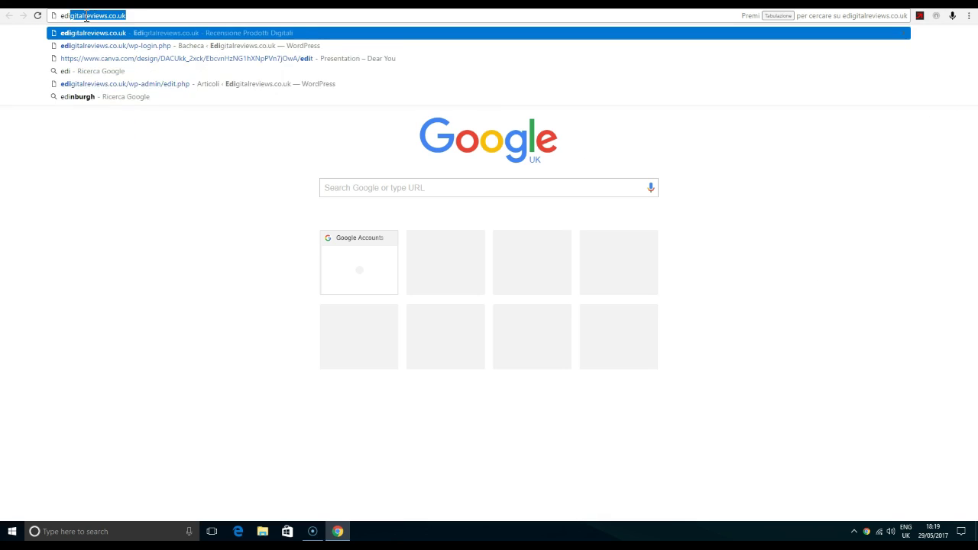
{"action": "left_click", "coordinate": [137, 46]}
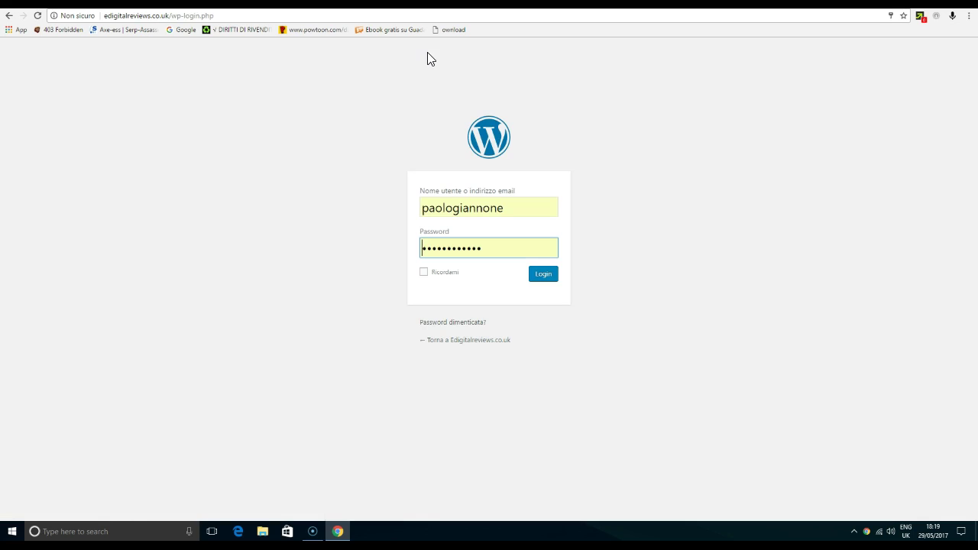
{"action": "left_click", "coordinate": [538, 280]}
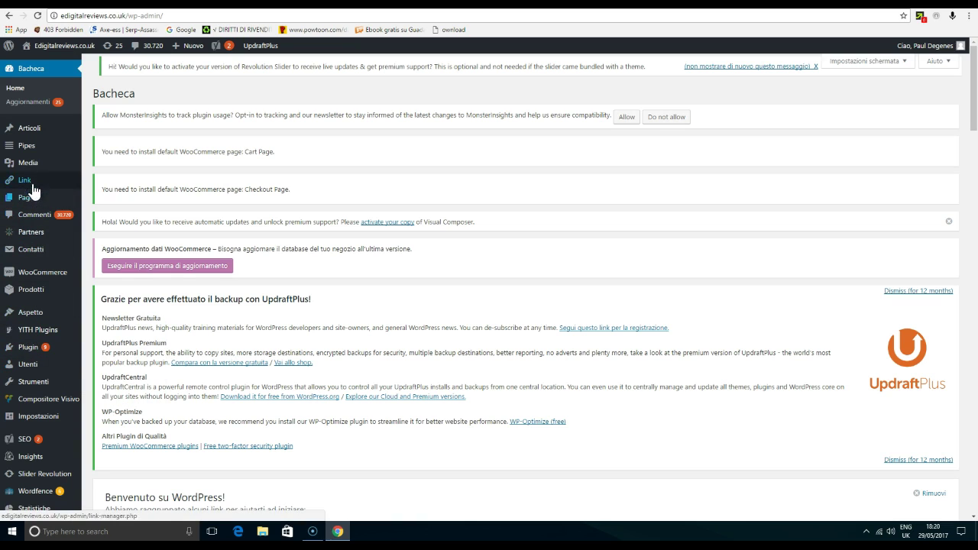
{"action": "mouse_move", "coordinate": [30, 131]}
{"action": "left_click", "coordinate": [103, 145]}
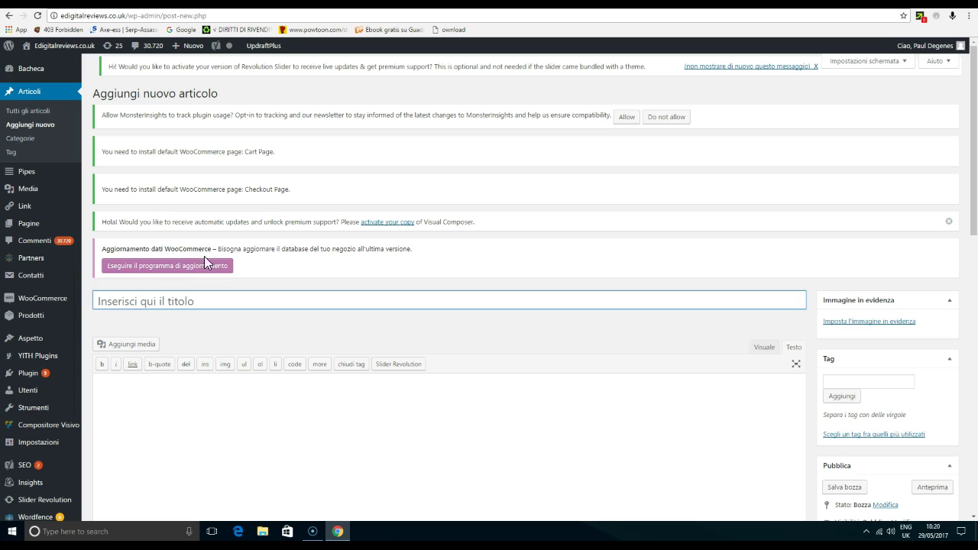
- Start SpeechnotesX voice recording in the empty body of the new post and stop it again
{"action": "right_click", "coordinate": [98, 303]}
{"action": "left_click", "coordinate": [390, 312]}
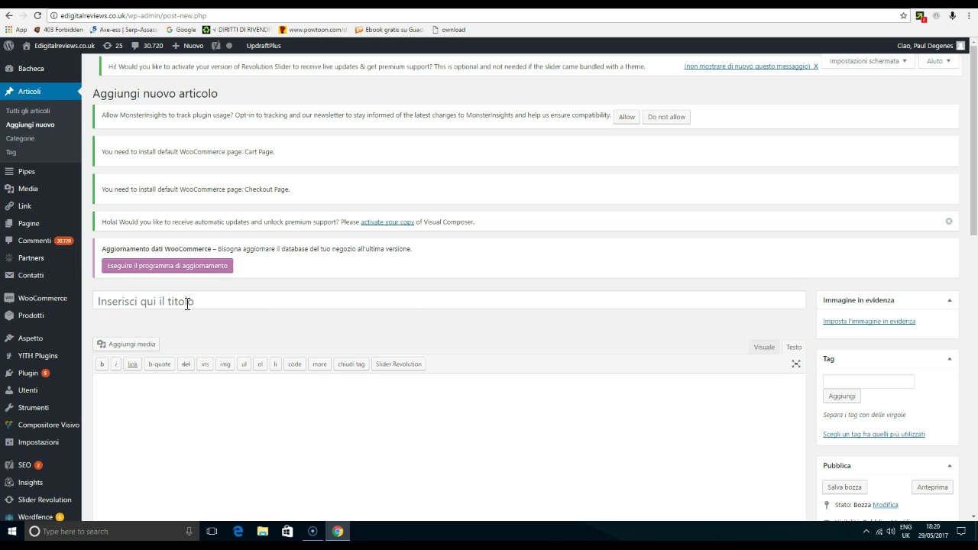
{"action": "right_click", "coordinate": [145, 404]}
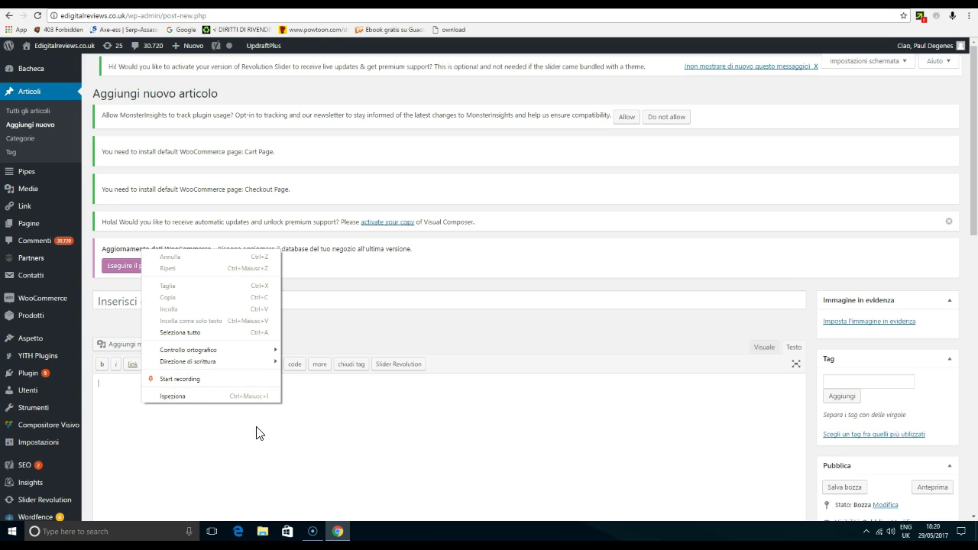
{"action": "scroll", "coordinate": [268, 417], "scroll_direction": "down", "scroll_amount": 1}
{"action": "right_click", "coordinate": [117, 288]}
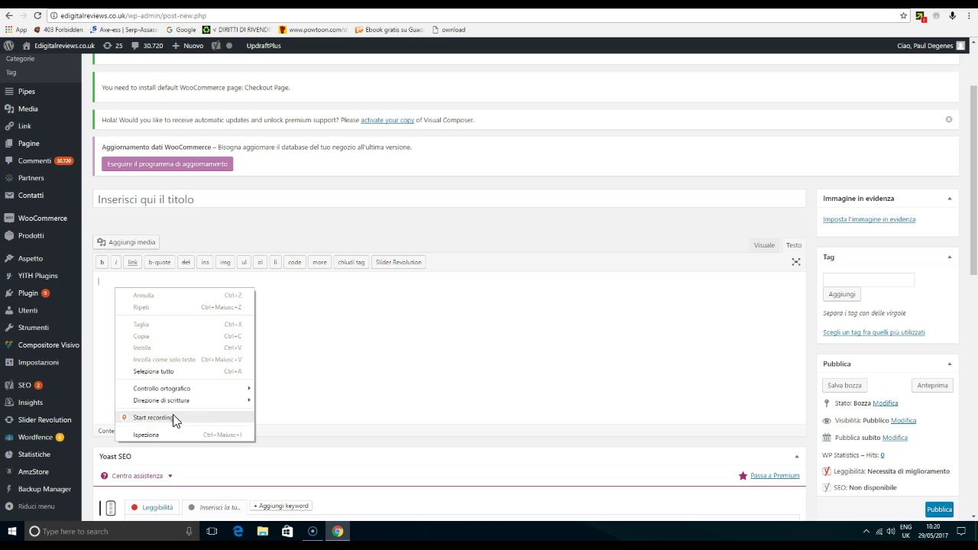
{"action": "left_click", "coordinate": [143, 420]}
{"action": "right_click", "coordinate": [185, 321]}
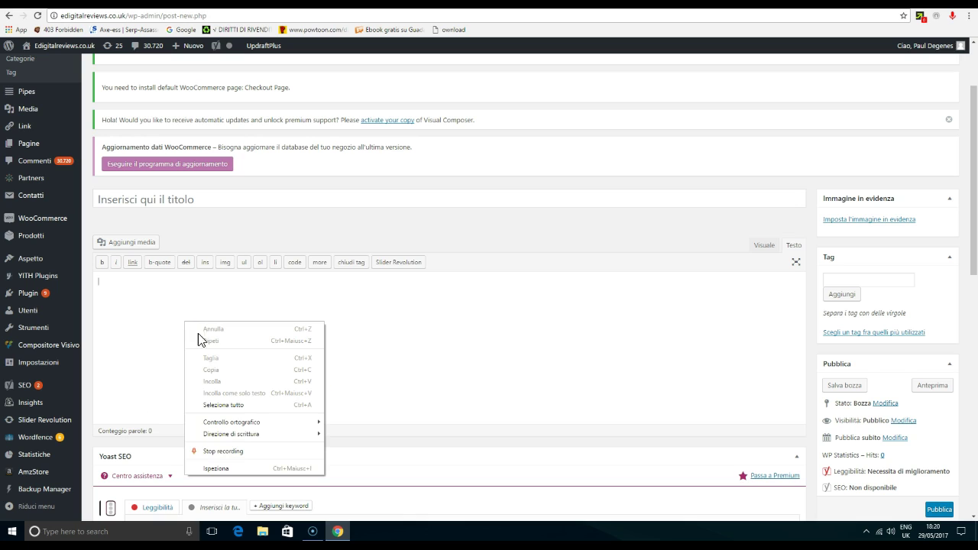
{"action": "left_click", "coordinate": [227, 454]}
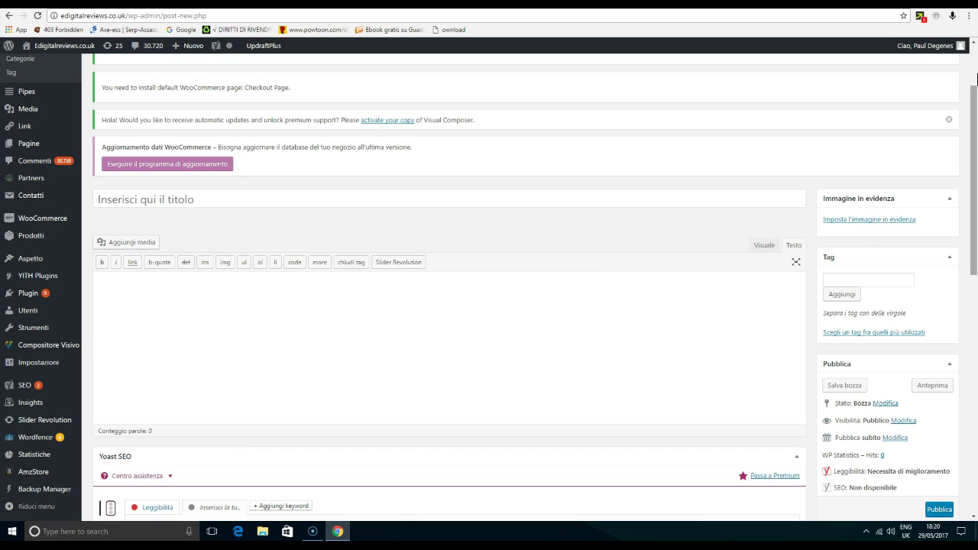
- Try dictating a short phrase into the post body with the current dictation language, and clear it
{"action": "left_click", "coordinate": [954, 16]}
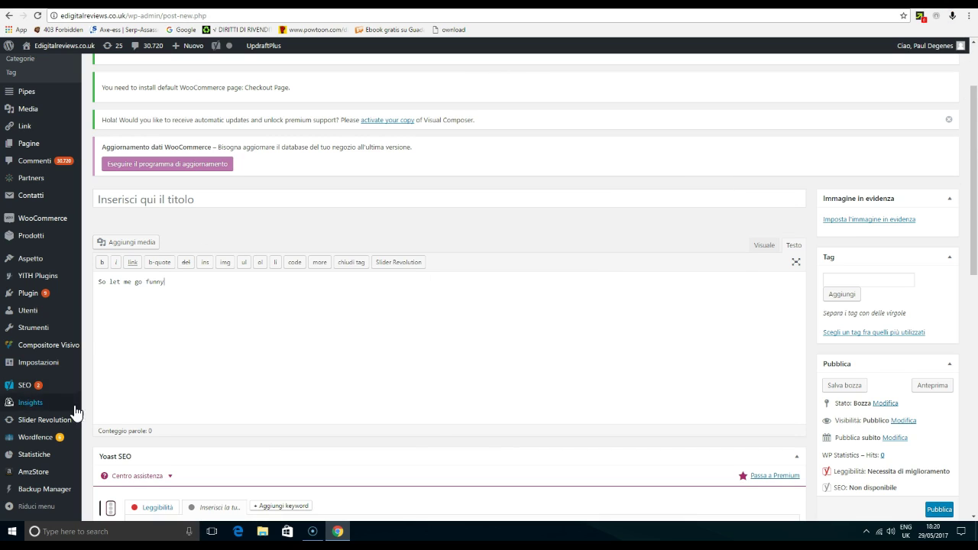
{"action": "double_click", "coordinate": [126, 282]}
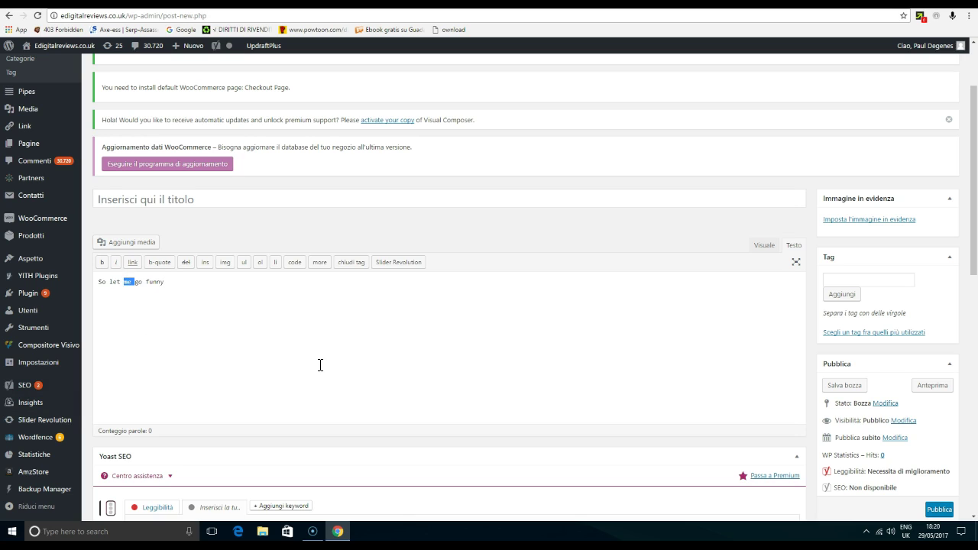
{"action": "left_click", "coordinate": [166, 282]}
- Set the SpeechnotesX dictation language to italiano in the extension's options and close the options page
{"action": "right_click", "coordinate": [953, 20]}
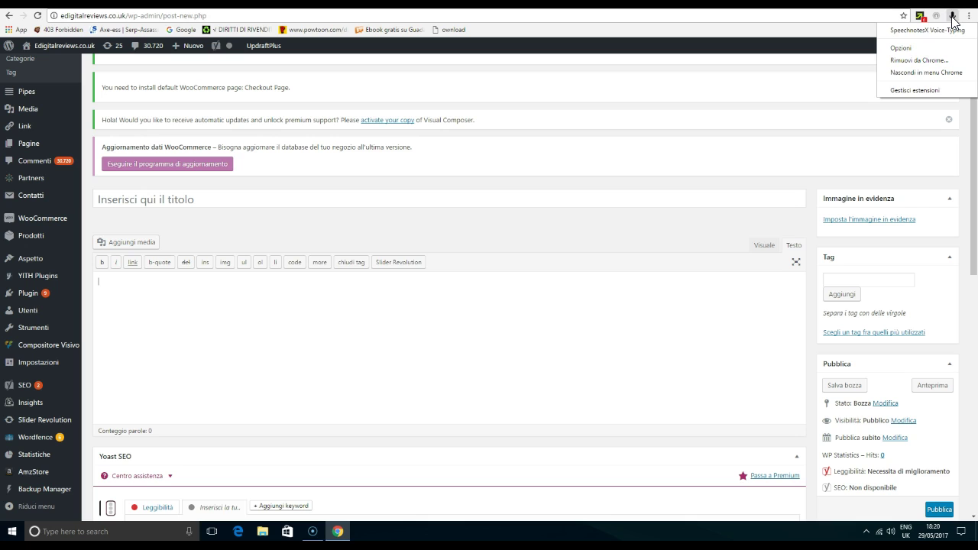
{"action": "left_click", "coordinate": [909, 49]}
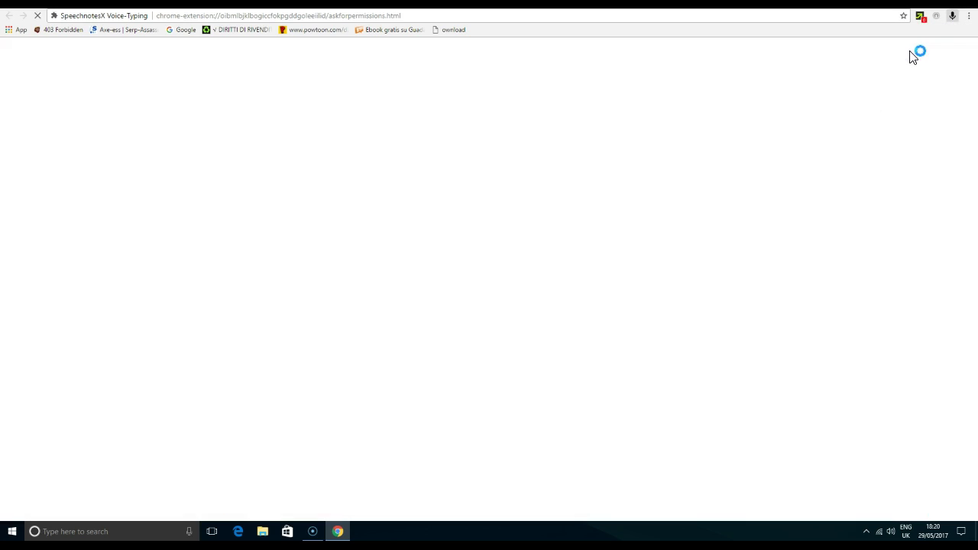
{"action": "left_click", "coordinate": [523, 189]}
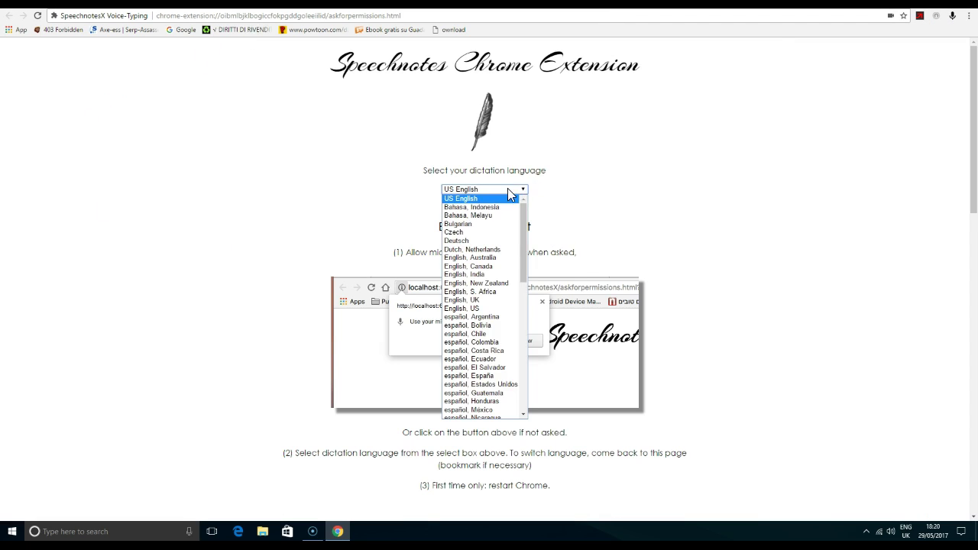
{"action": "left_click_drag", "start_coordinate": [526, 217], "coordinate": [529, 282]}
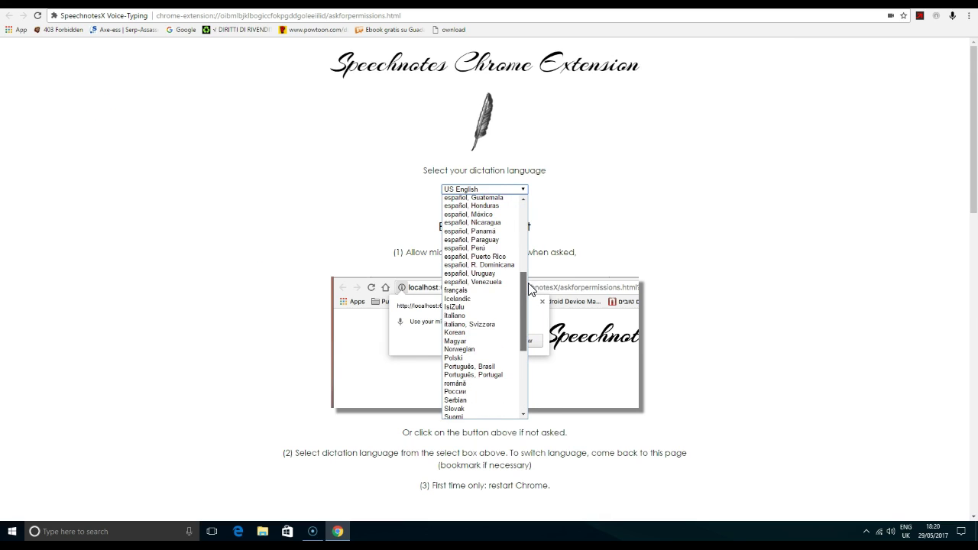
{"action": "left_click", "coordinate": [496, 321]}
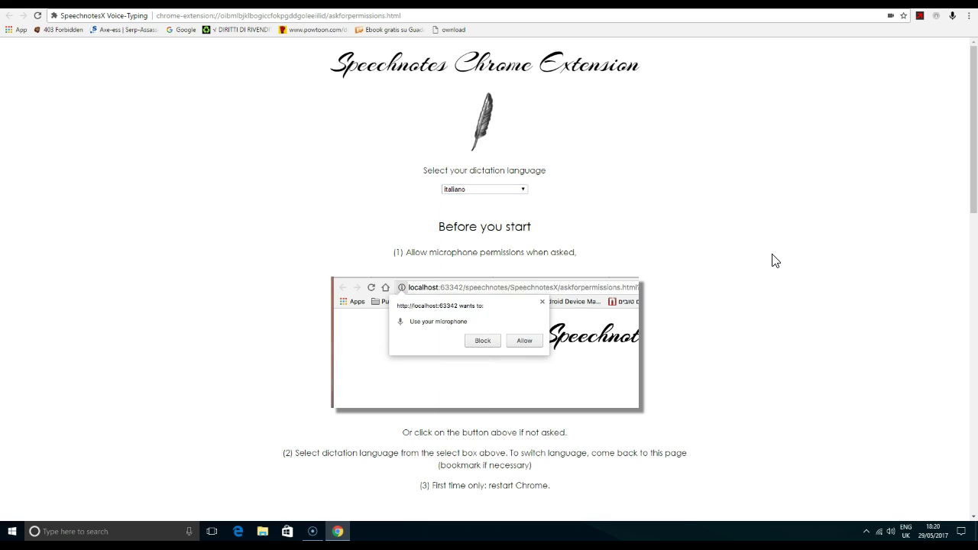
{"action": "scroll", "coordinate": [810, 148], "scroll_direction": "down", "scroll_amount": 1}
{"action": "scroll", "coordinate": [810, 148], "scroll_direction": "up", "scroll_amount": 1}
{"action": "key", "text": "ctrl+w"}
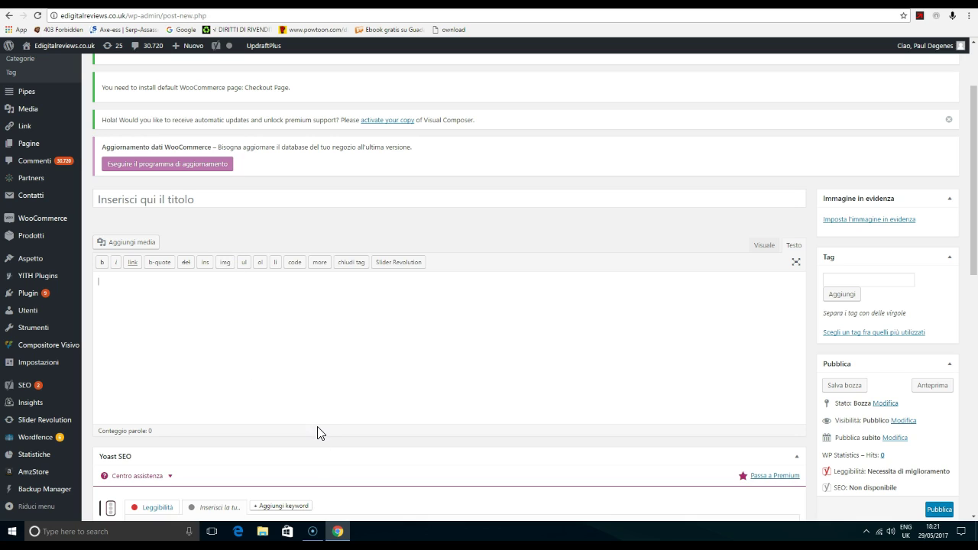
- Dictate "Articolo esempio numero uno" as the post title
{"action": "left_click", "coordinate": [114, 196]}
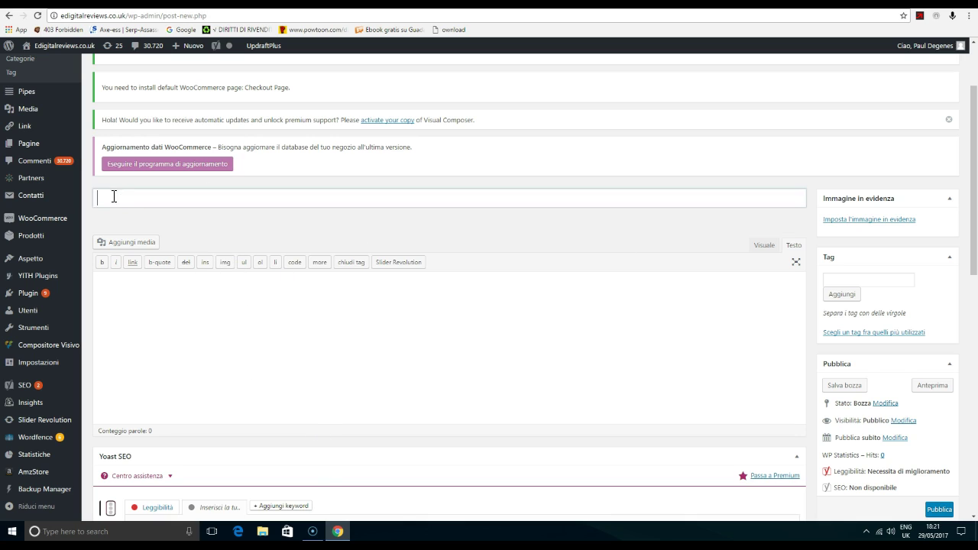
{"action": "left_click", "coordinate": [953, 17]}
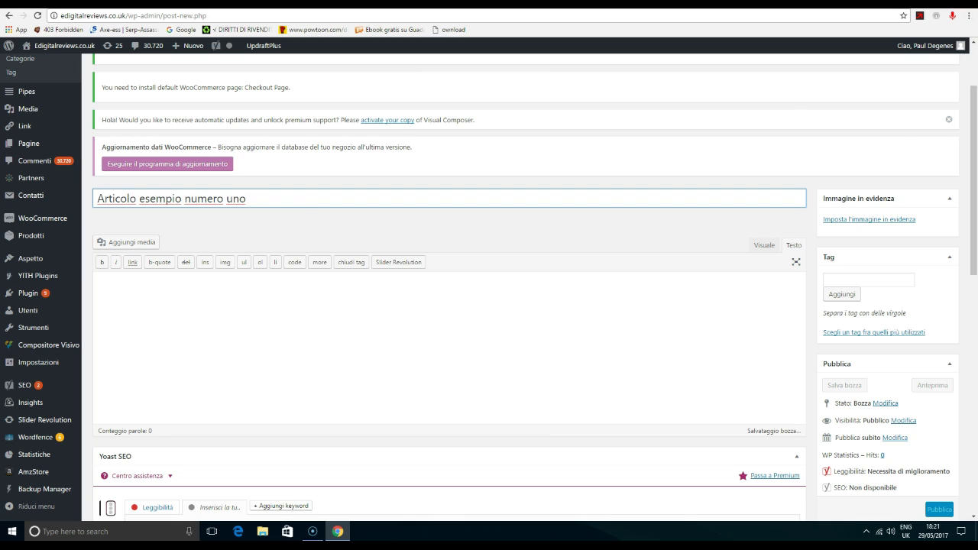
- Dictate two Italian sentences into the post body about dictating text directly in WordPress and making bloggers' lives easier, and stop the recording
{"action": "left_click", "coordinate": [109, 282]}
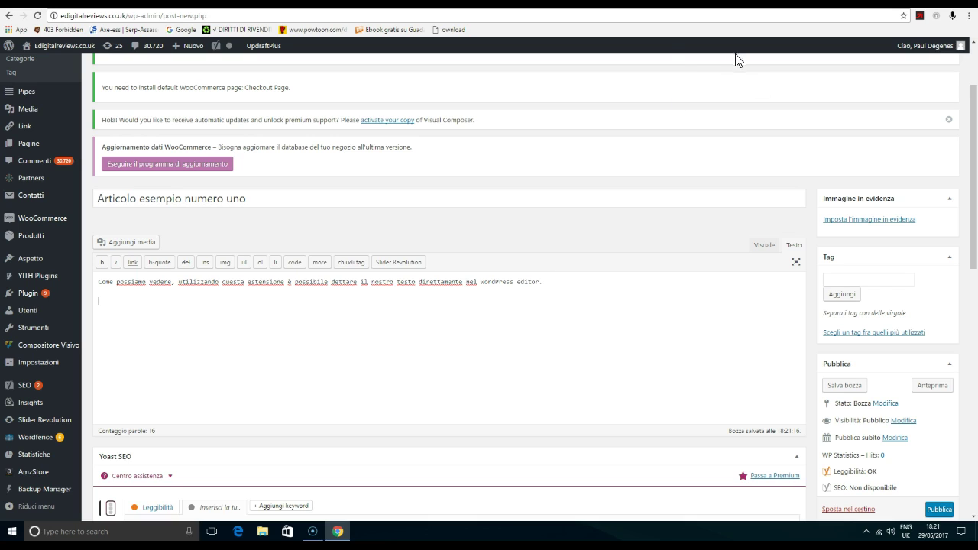
{"action": "left_click", "coordinate": [953, 19]}
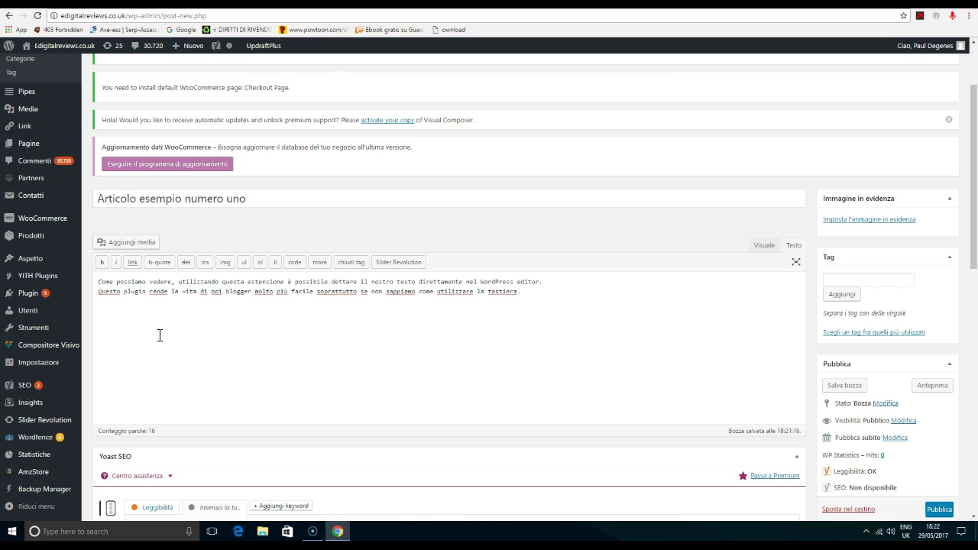
{"action": "right_click", "coordinate": [526, 293]}
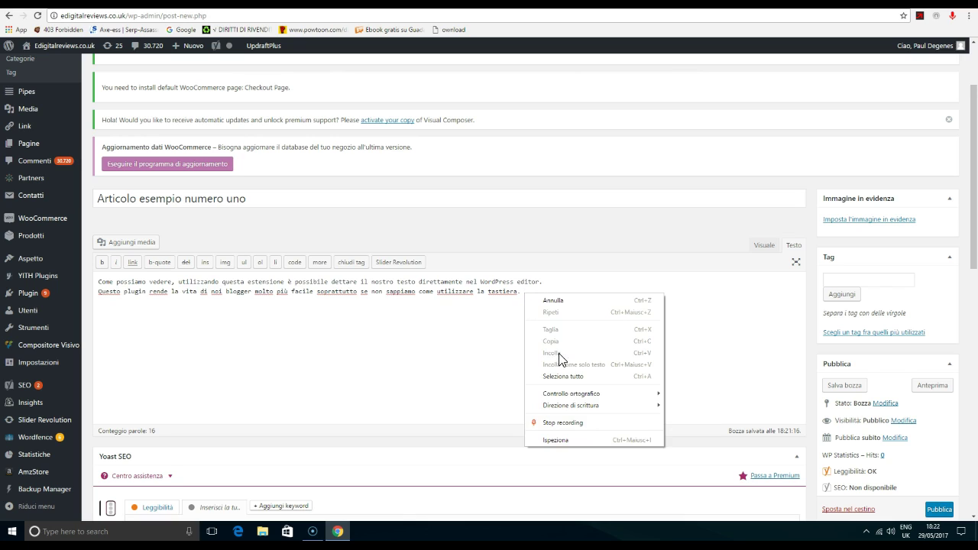
{"action": "left_click", "coordinate": [564, 426]}
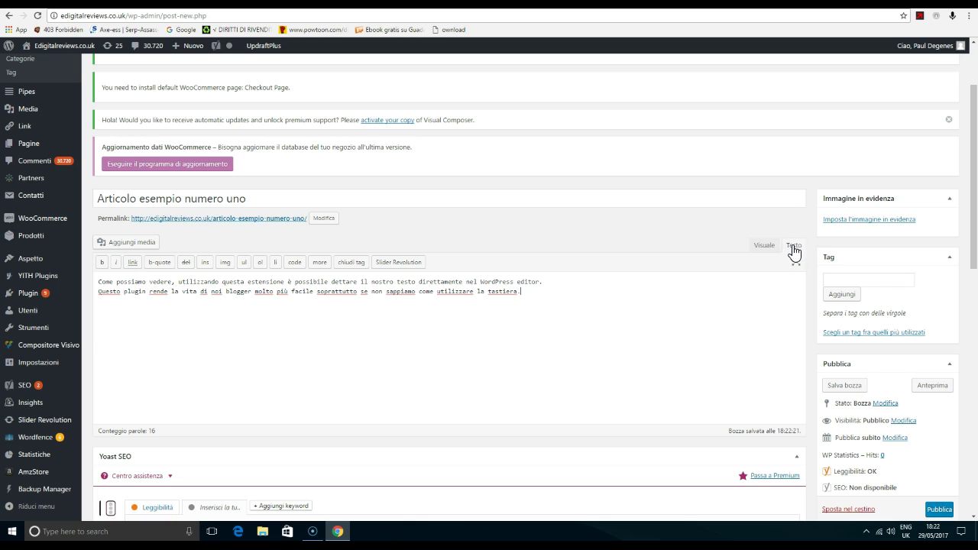
- Try voice dictation below the text in the visual editor and return the post to the text editor
{"action": "left_click", "coordinate": [761, 245]}
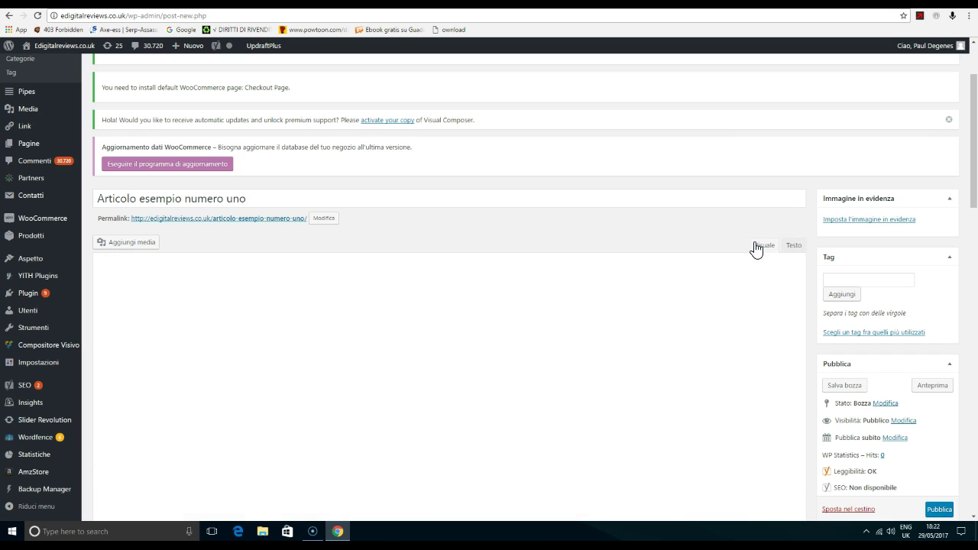
{"action": "left_click", "coordinate": [794, 245]}
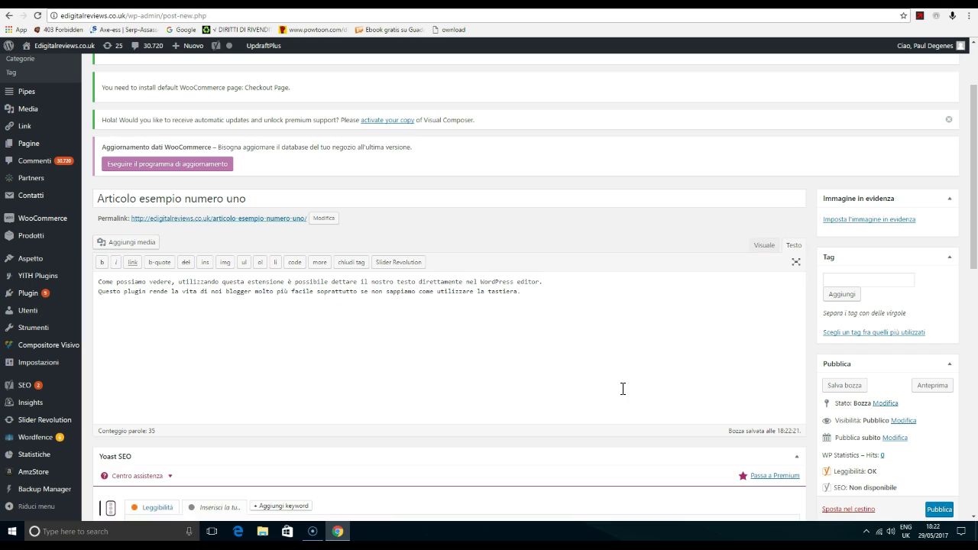
{"action": "left_click", "coordinate": [765, 247]}
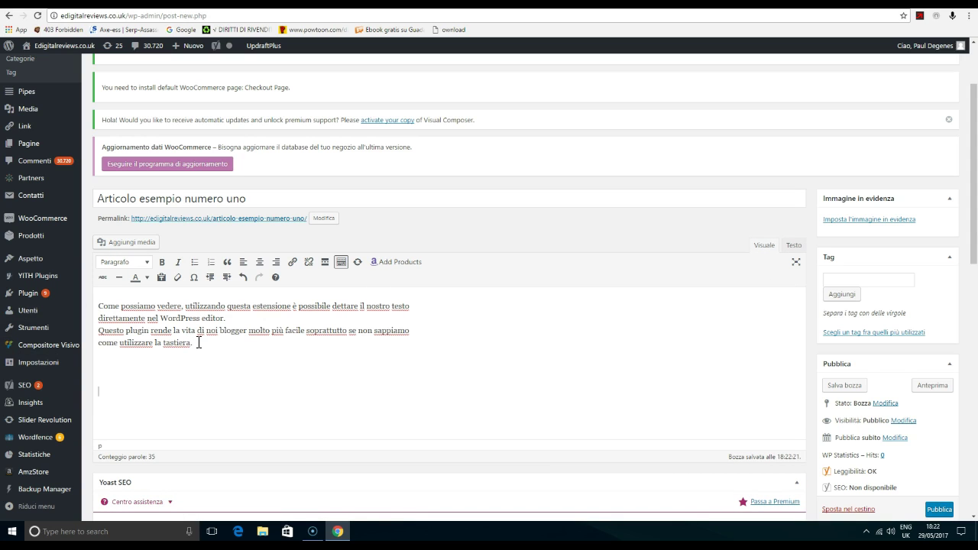
{"action": "left_click", "coordinate": [952, 15]}
{"action": "left_click", "coordinate": [952, 15]}
{"action": "left_click", "coordinate": [236, 386]}
{"action": "left_click", "coordinate": [793, 246]}
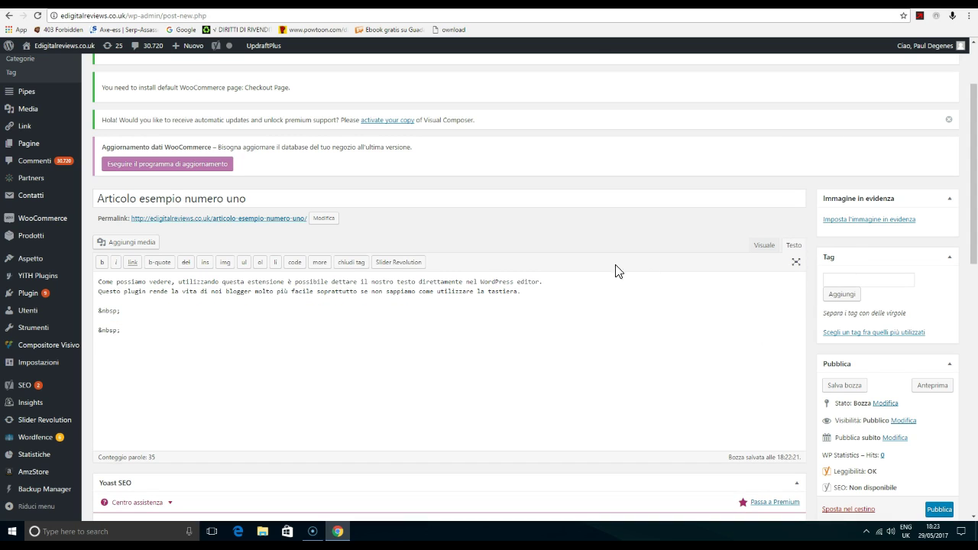
- Open the Hotmail inbox in a new browser tab
{"action": "key", "text": "ctrl+t"}
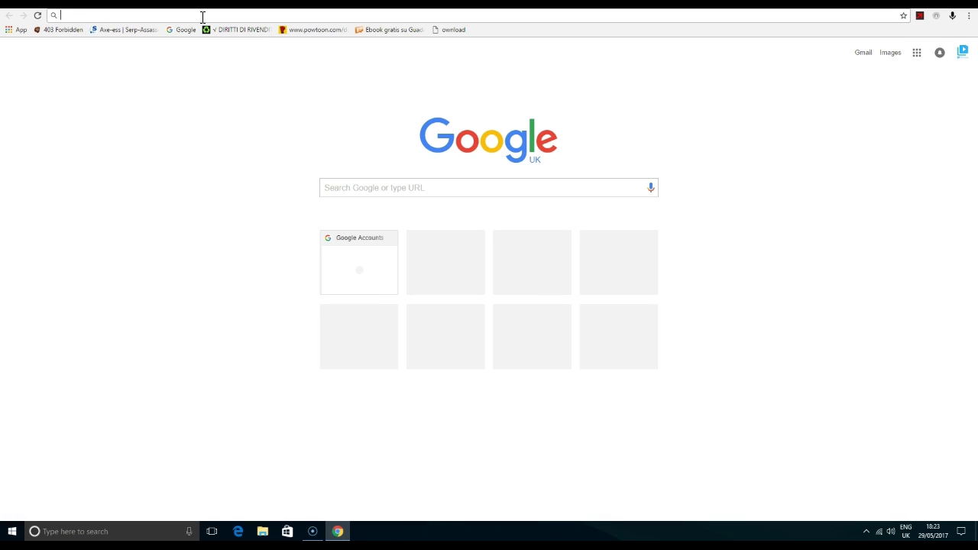
{"action": "type", "text": "hotmail"}
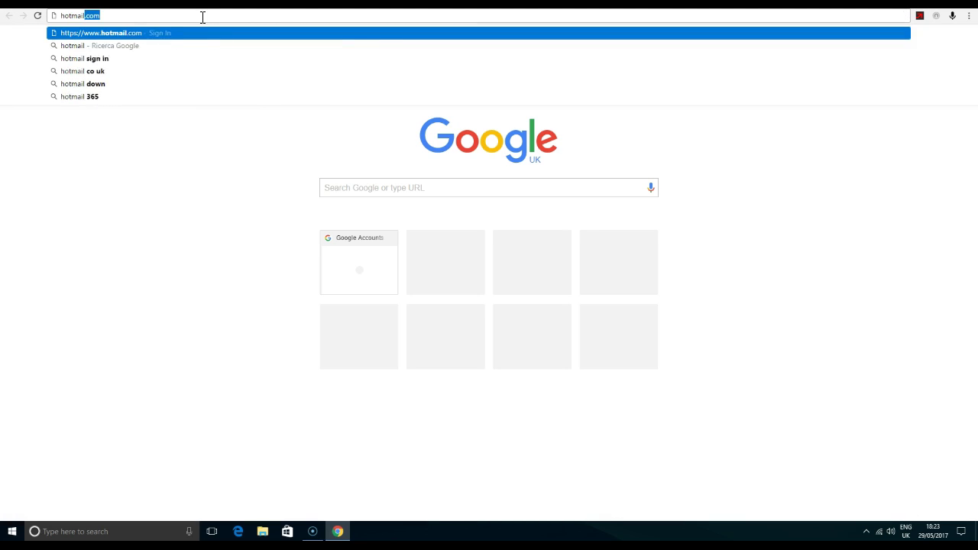
{"action": "key", "text": "Return"}
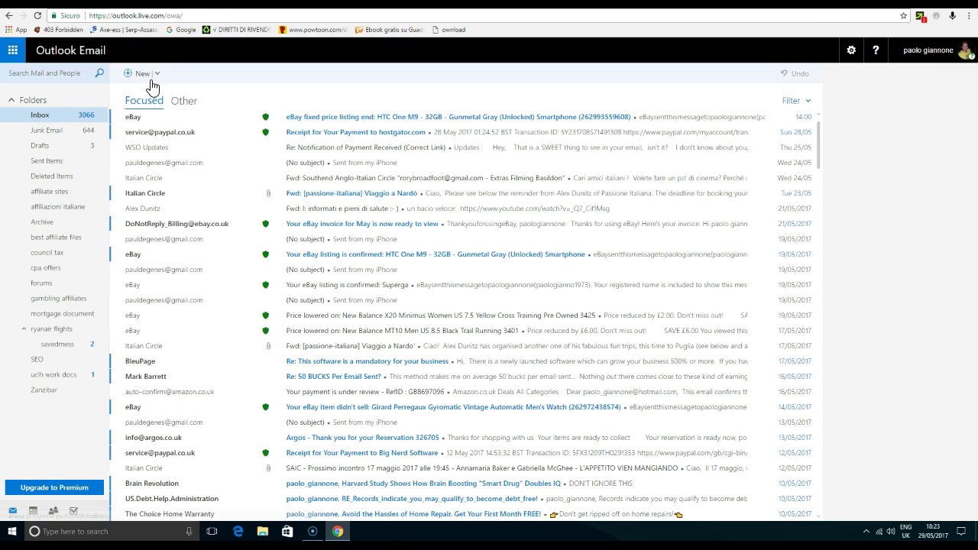
- Start a new email message and place the cursor in its empty message body
{"action": "key", "text": "n"}
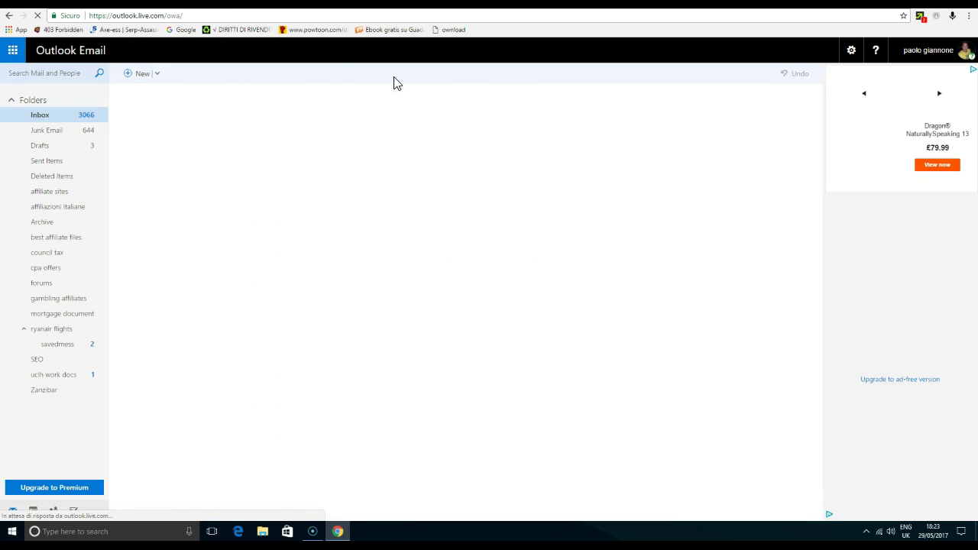
{"action": "left_click", "coordinate": [424, 211]}
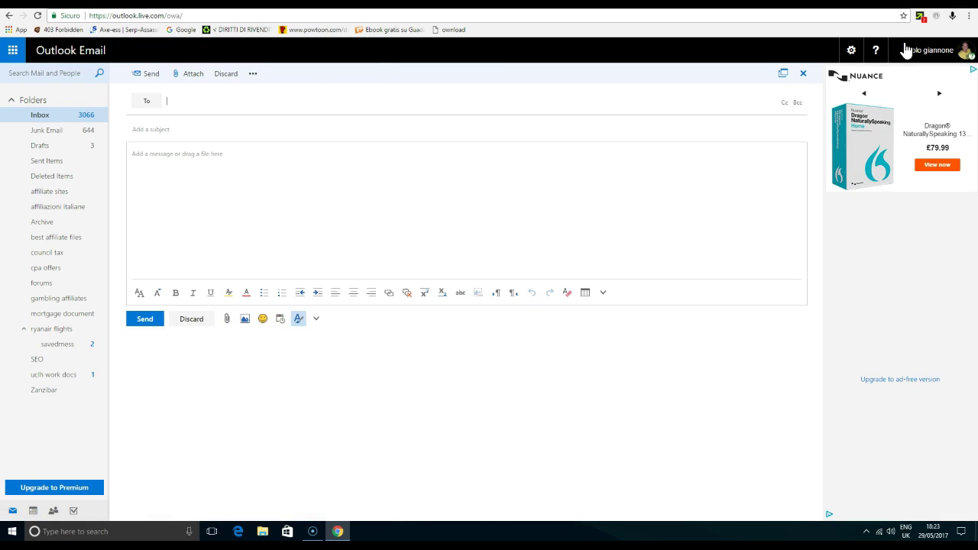
{"action": "left_click", "coordinate": [145, 155]}
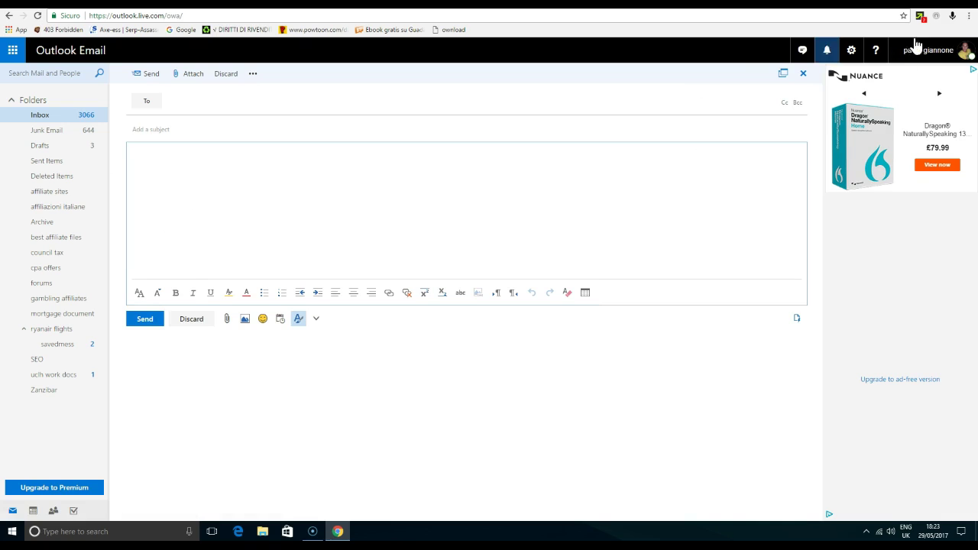
- Dictate "Questa email è una email per provare il funzionamento della nostra nuova estensione." into the message body, removing the stray words at its end
{"action": "left_click", "coordinate": [952, 16]}
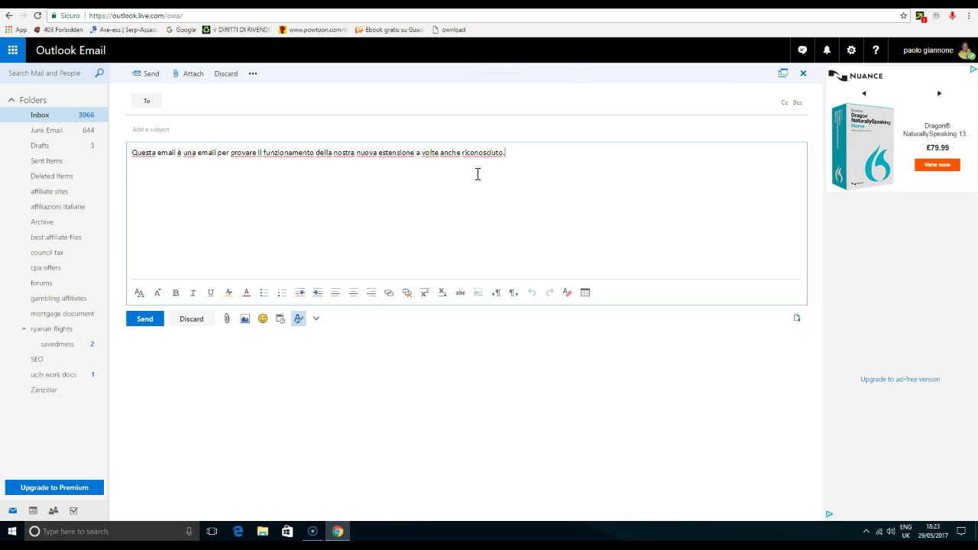
{"action": "left_click", "coordinate": [952, 15]}
{"action": "left_click_drag", "start_coordinate": [523, 151], "coordinate": [416, 153]}
{"action": "key", "text": "BackSpace"}
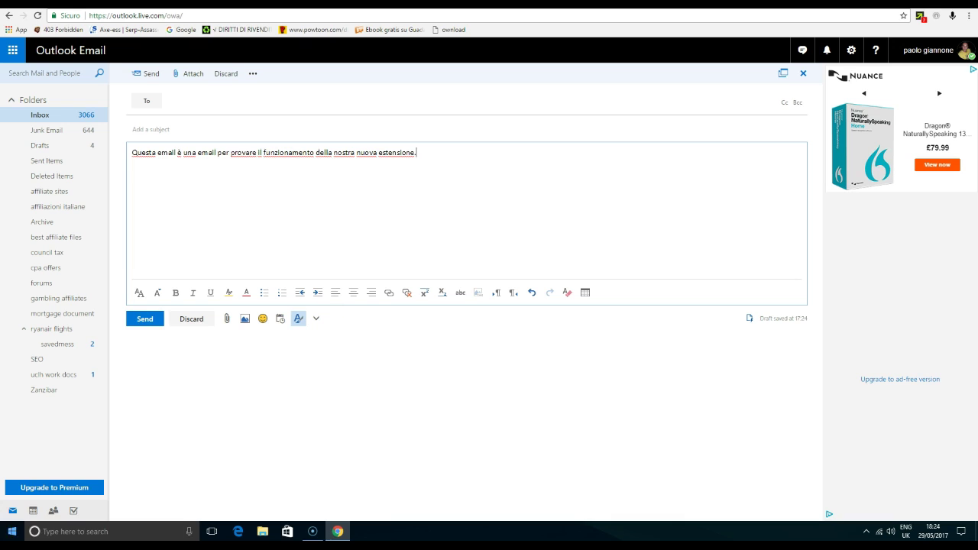
{"action": "left_click", "coordinate": [313, 534]}
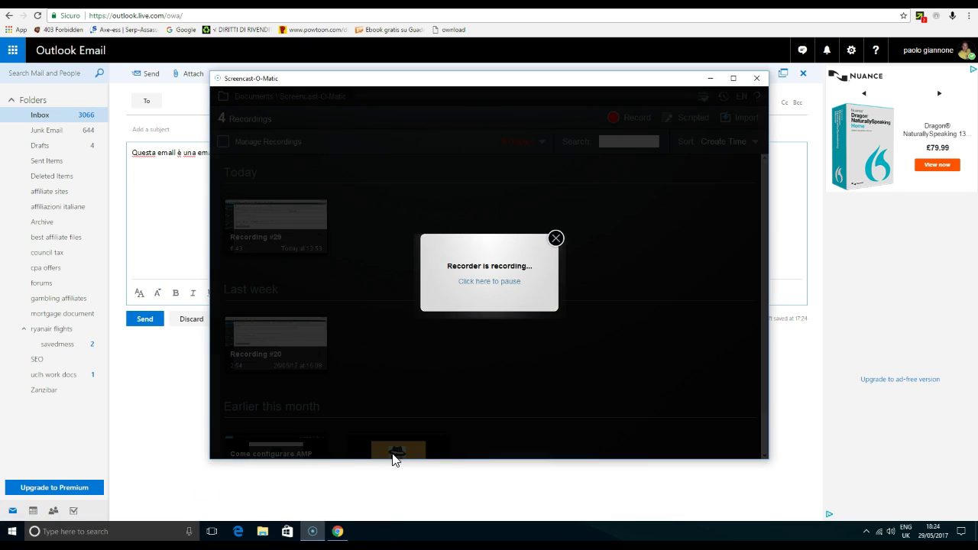